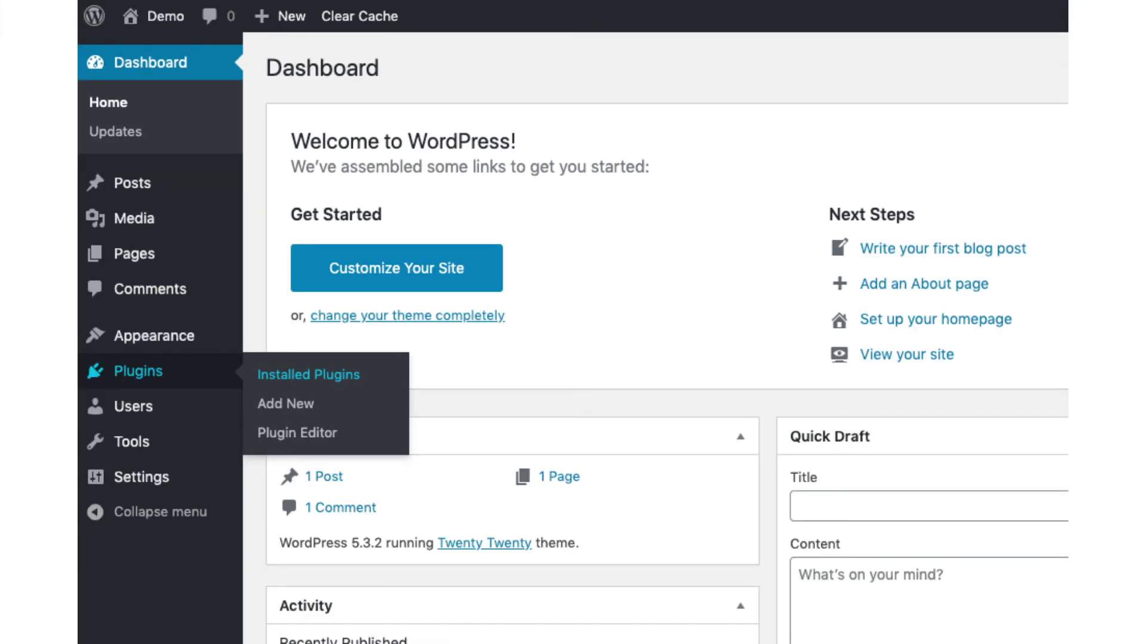
Step: Go to the Add New Plugins page to search for Elementor plugins
left_click(285, 403)
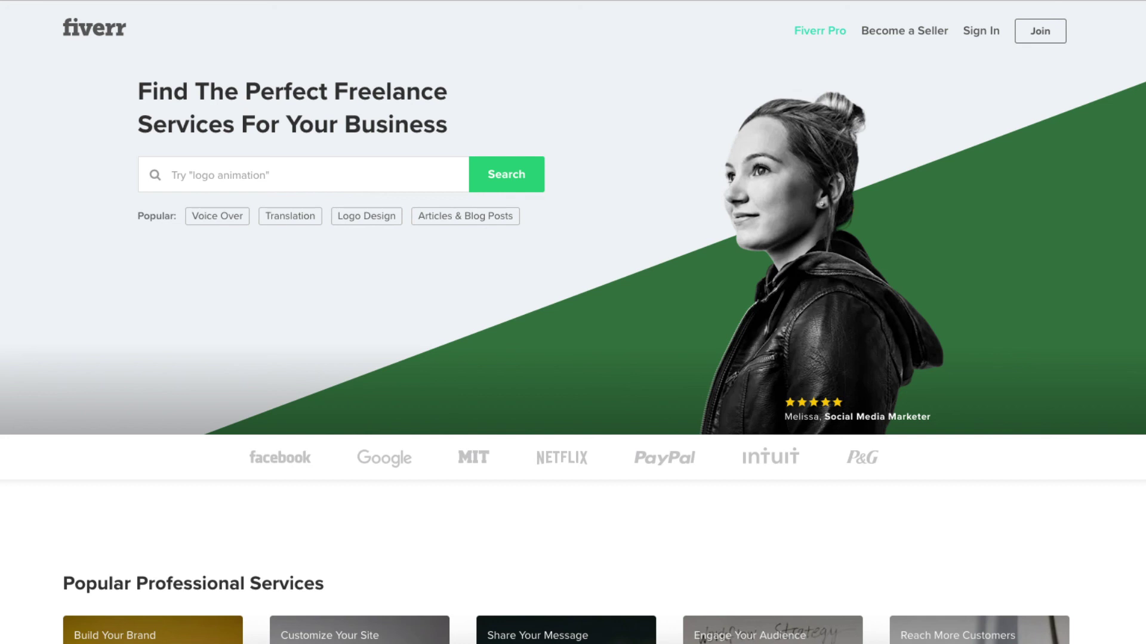
scroll(574, 358, "down", 6)
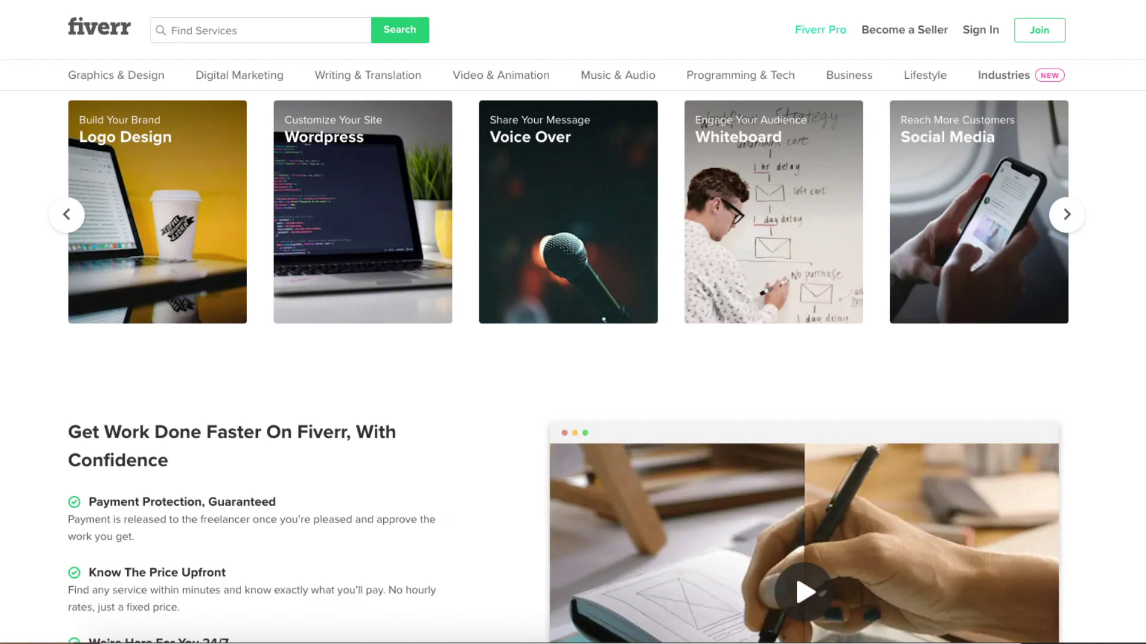